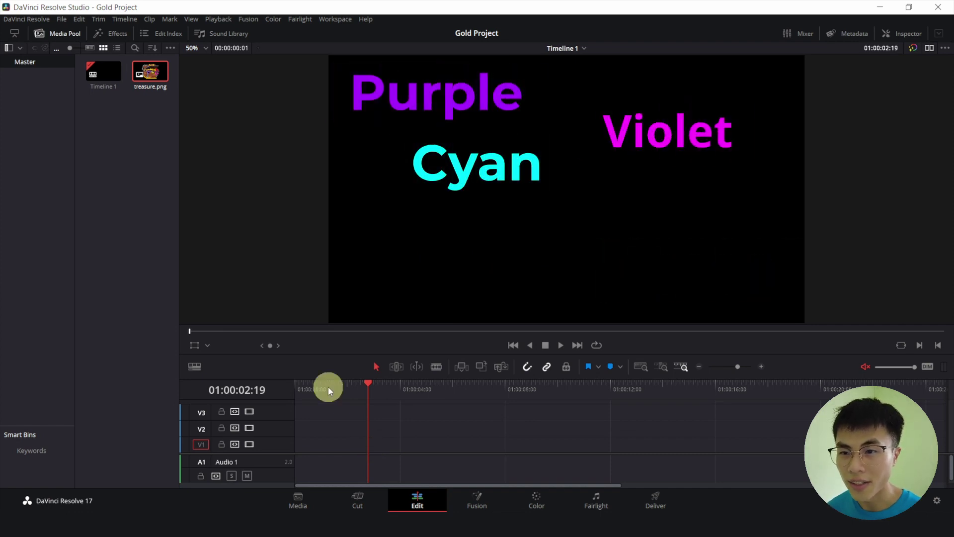
# Drag treasure.png from the Media Pool to the start of track V1
pyautogui.moveTo(151, 79); pyautogui.dragTo(300, 469)
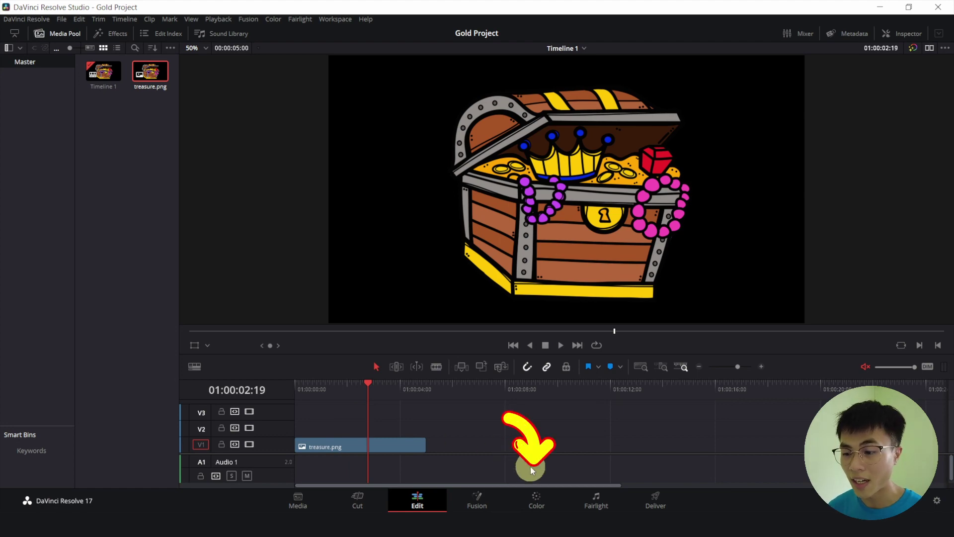
# Switch to the Color page with the treasure chest clip loaded as node 01
pyautogui.click(543, 492)
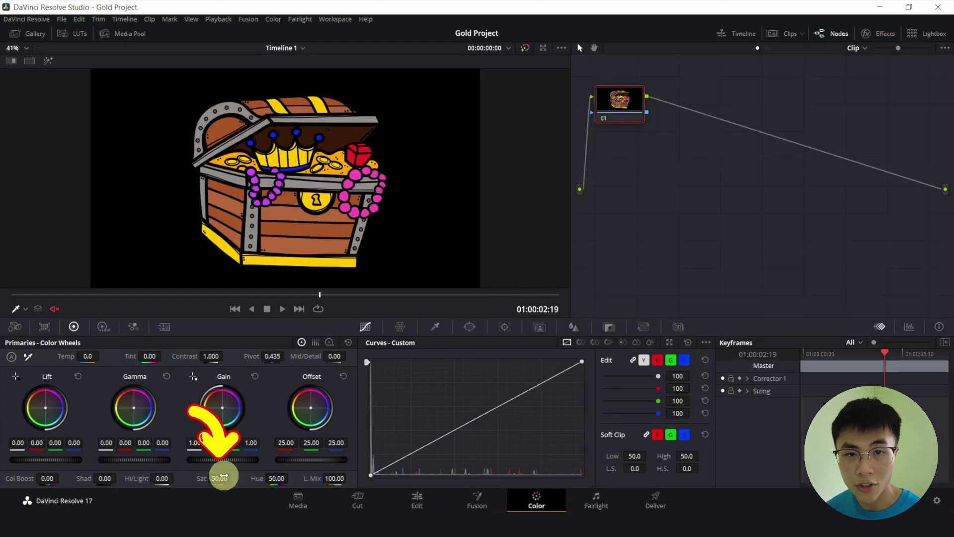
# Set saturation to 0, warp hue toward yellow, and set Lift -0.01, Gamma 0.02, Gain 1.10
pyautogui.moveTo(222, 477); pyautogui.dragTo(469, 269)
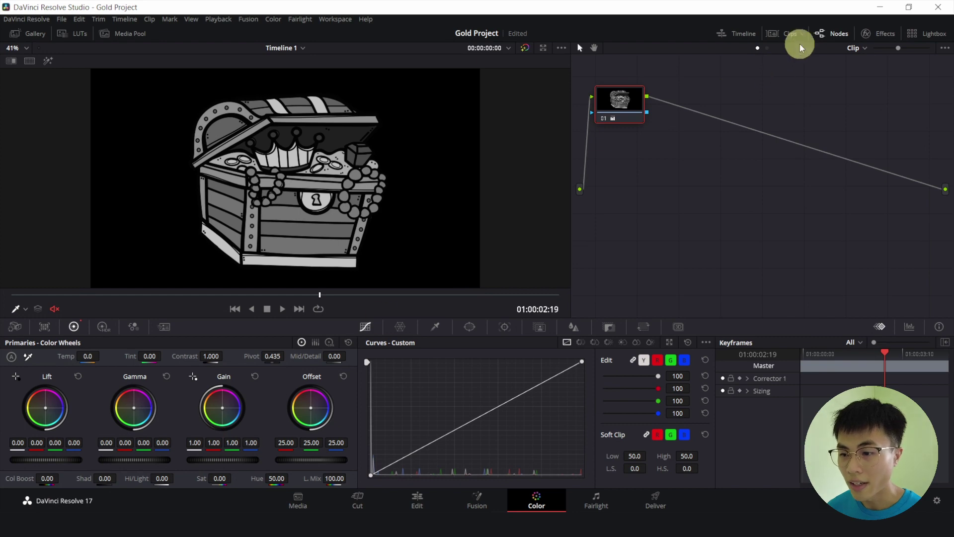
pyautogui.click(400, 326)
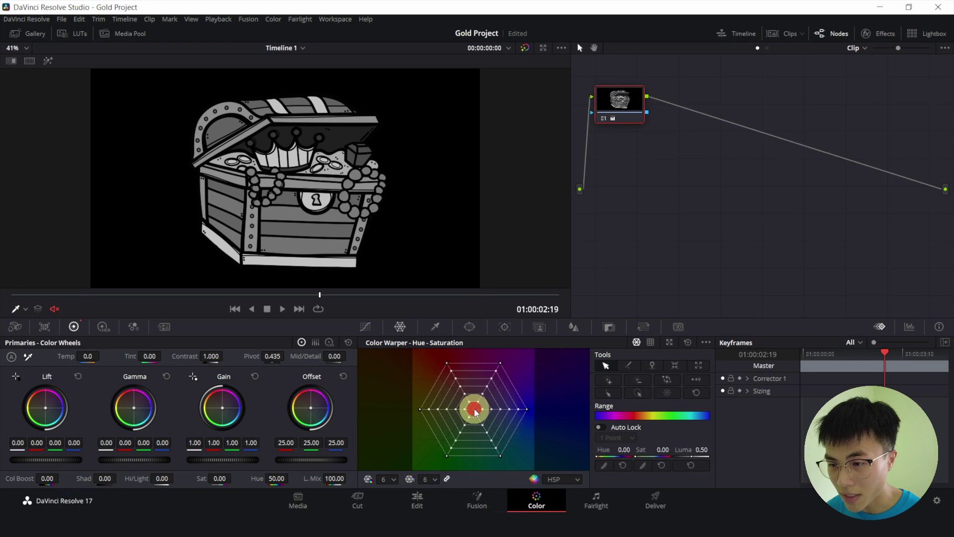
pyautogui.moveTo(476, 409); pyautogui.dragTo(428, 380)
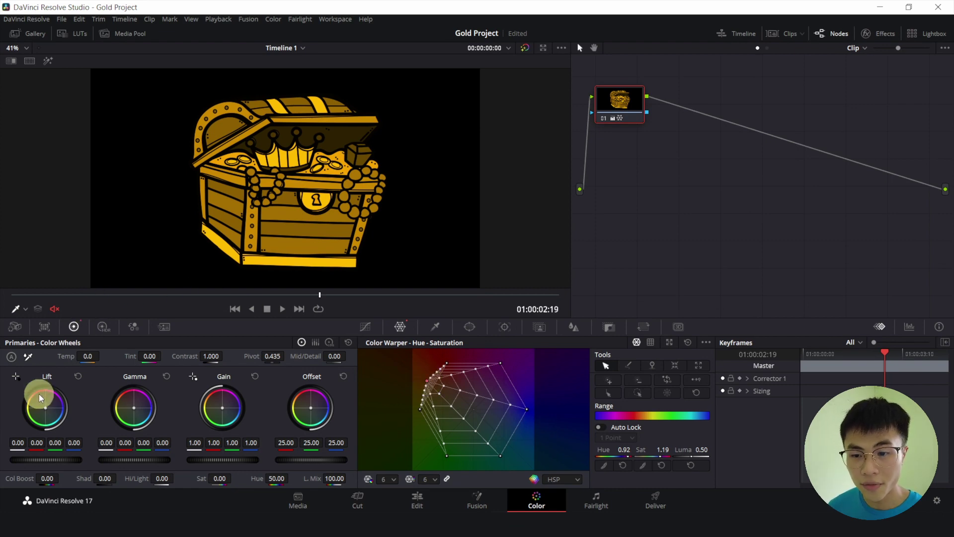
pyautogui.moveTo(46, 457); pyautogui.dragTo(20, 457)
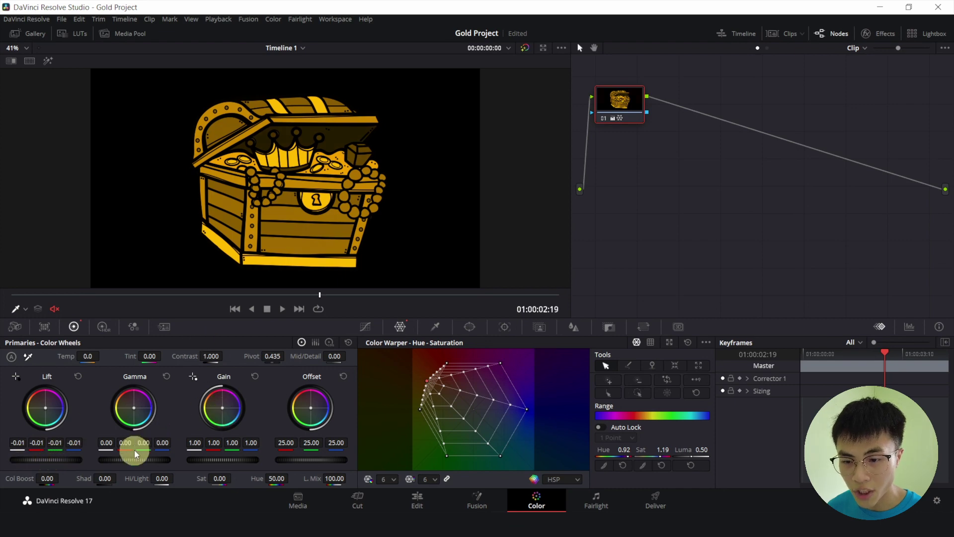
pyautogui.moveTo(132, 458); pyautogui.dragTo(264, 457)
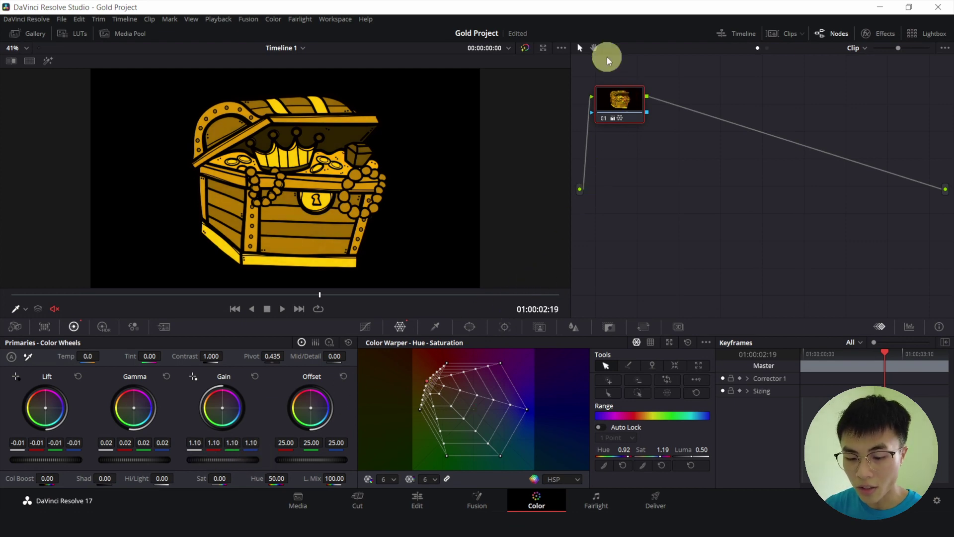
# Add serial node 02 with a Glow effect, Shine Threshold 0.394 and Spread 1.156
pyautogui.hotkey('alt', 's')
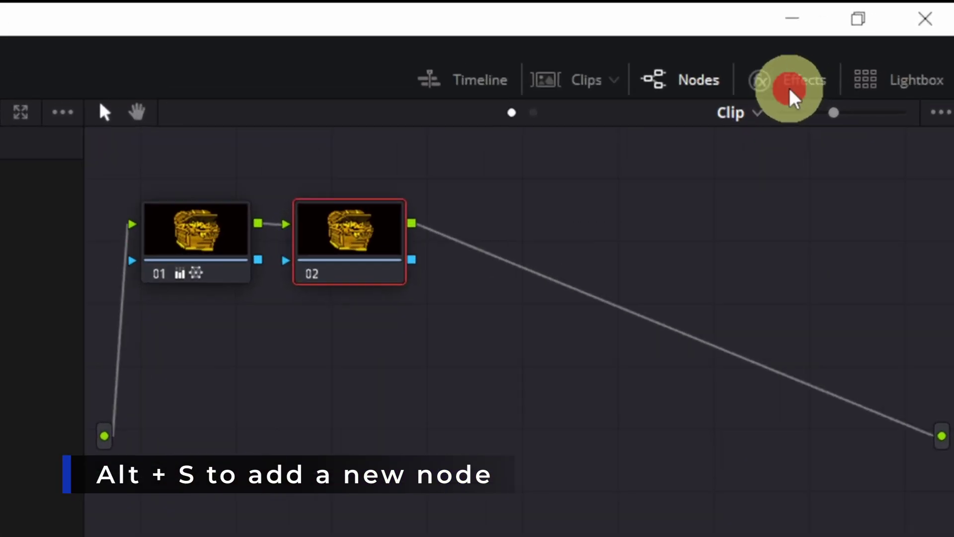
pyautogui.click(877, 35)
pyautogui.click(703, 152)
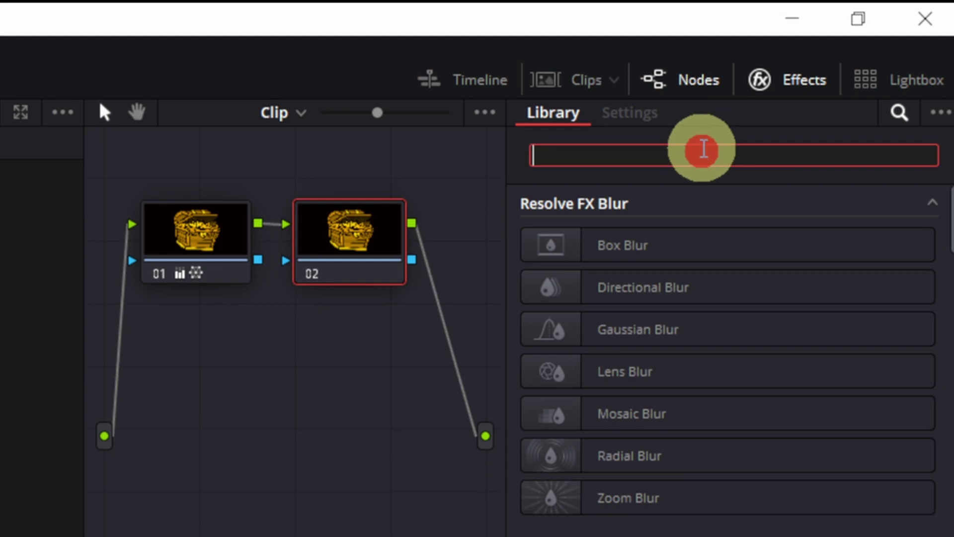
pyautogui.write('glow')
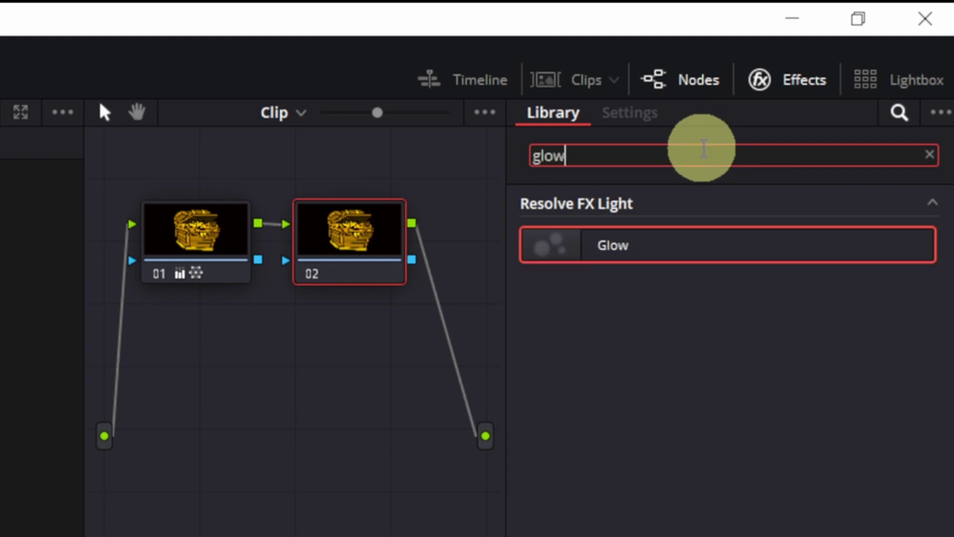
pyautogui.moveTo(746, 245); pyautogui.dragTo(356, 255)
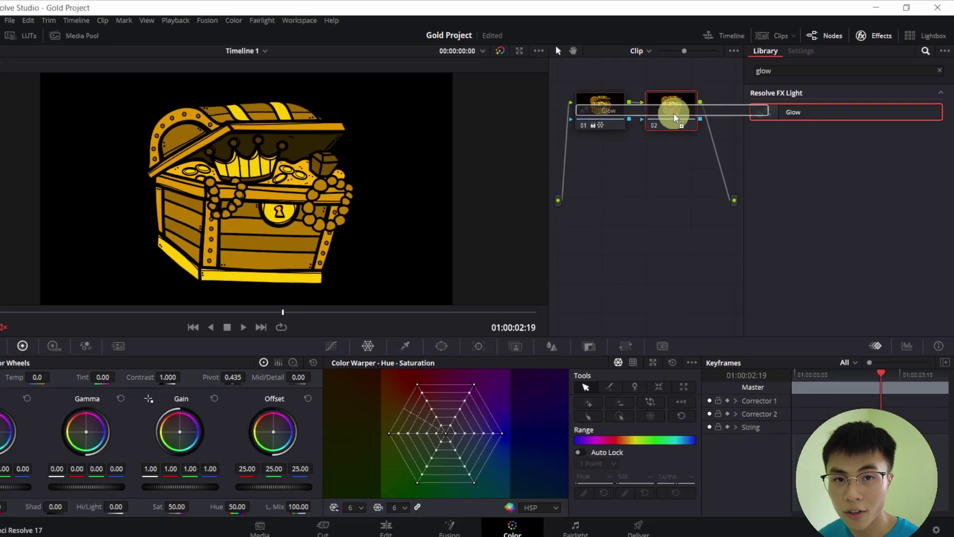
pyautogui.moveTo(675, 117); pyautogui.dragTo(675, 117)
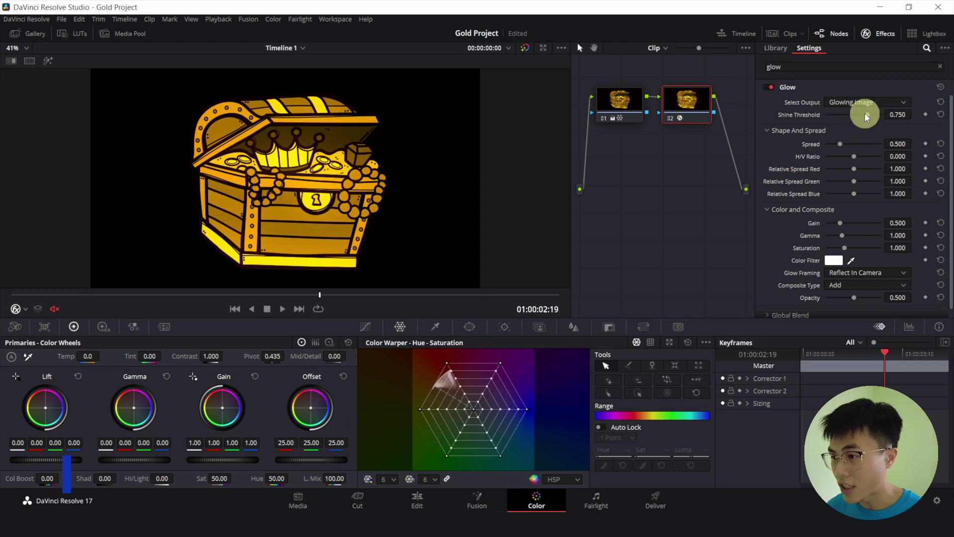
pyautogui.moveTo(867, 115); pyautogui.dragTo(847, 115)
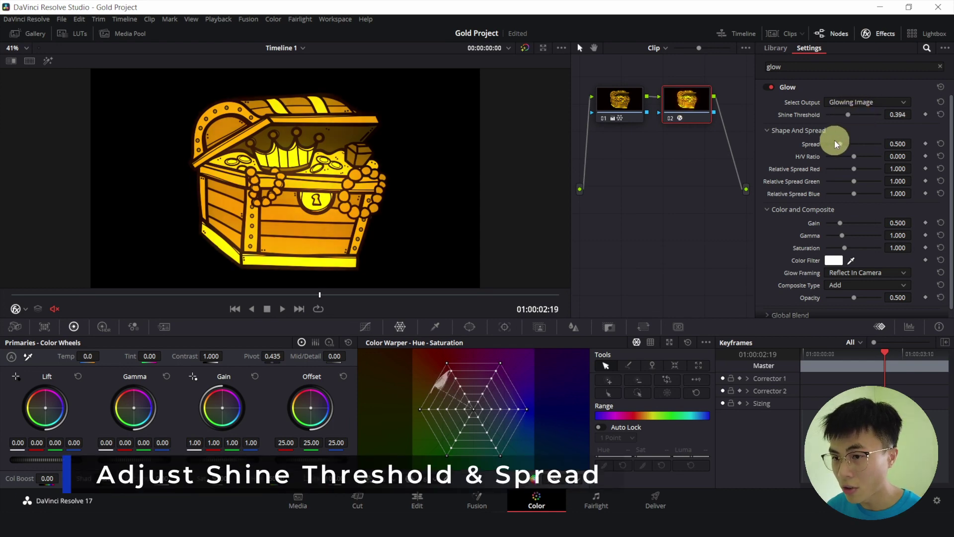
pyautogui.moveTo(843, 144)
pyautogui.mouseDown()
pyautogui.moveTo(866, 145)
pyautogui.moveTo(856, 144)
pyautogui.mouseUp()
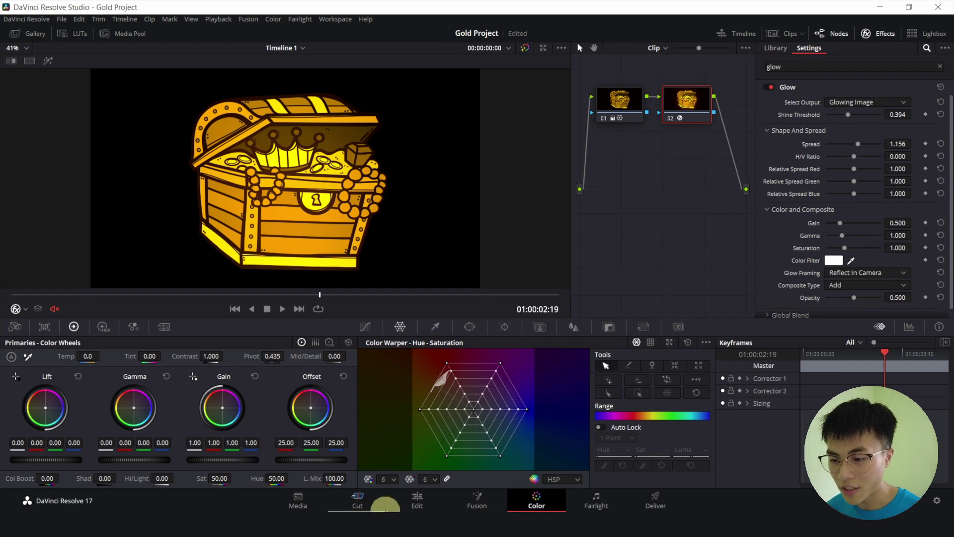
# Shift the gold clip later on V1, put a fresh treasure.png at the start, and open it in Fusion
pyautogui.click(416, 499)
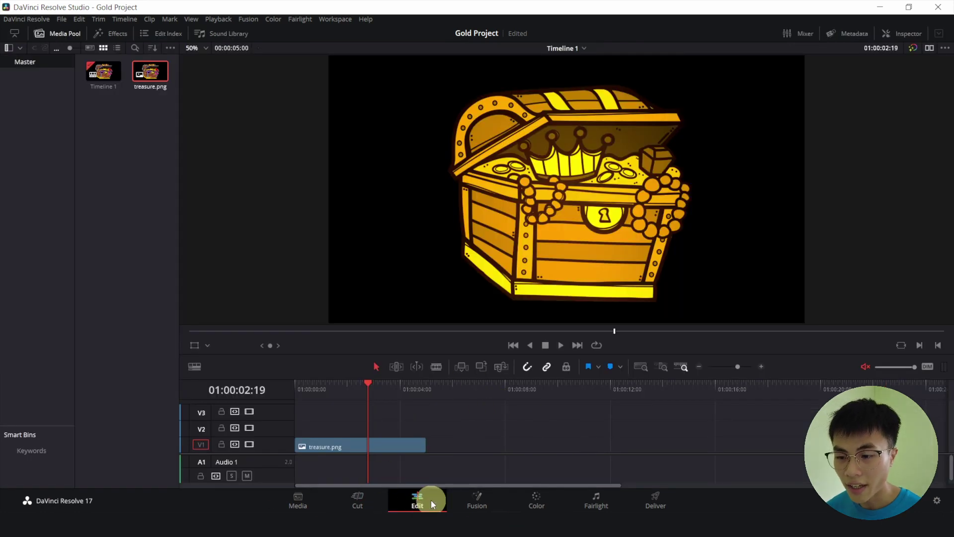
pyautogui.moveTo(344, 446); pyautogui.dragTo(541, 451)
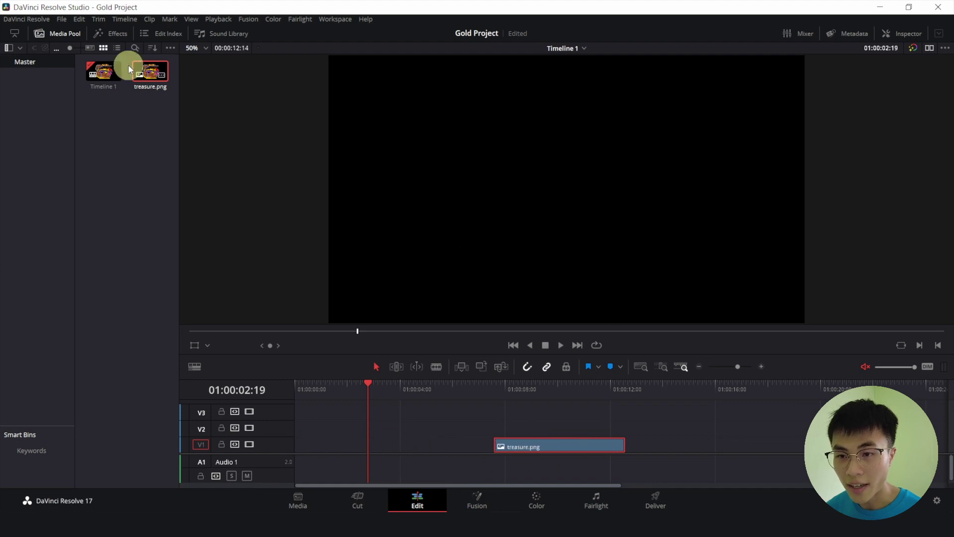
pyautogui.click(162, 78)
pyautogui.moveTo(162, 78); pyautogui.dragTo(308, 447)
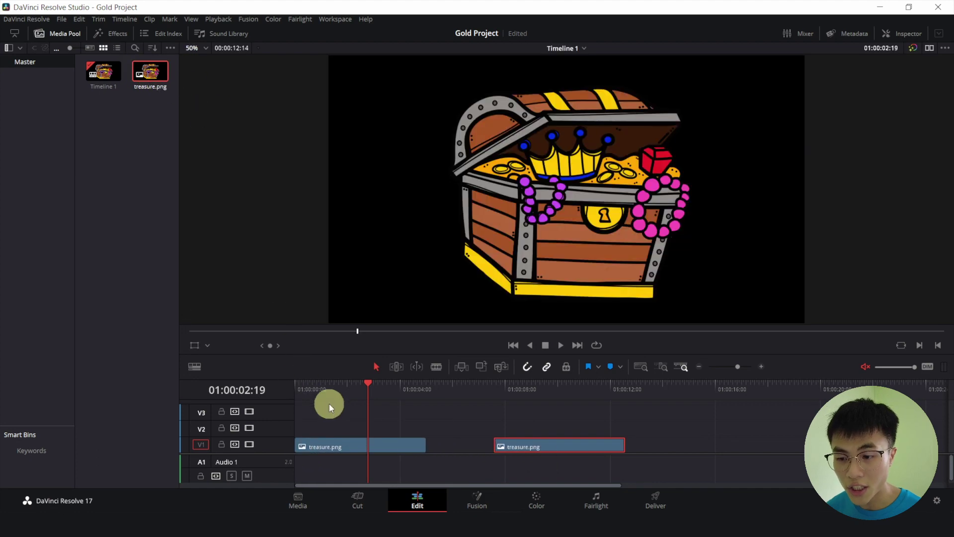
pyautogui.click(326, 390)
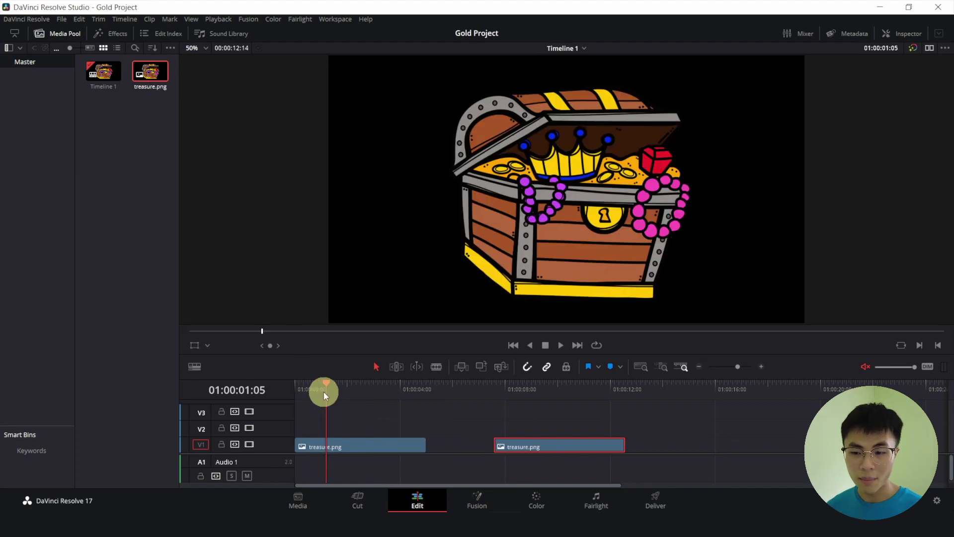
pyautogui.click(475, 501)
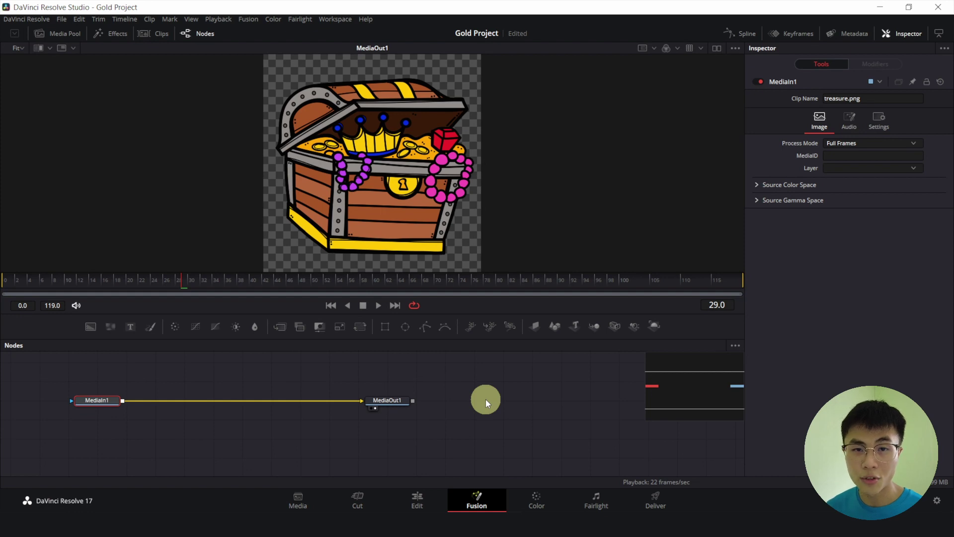
# Add a Background node to the Fusion graph, placed above MediaIn1
pyautogui.click(205, 427)
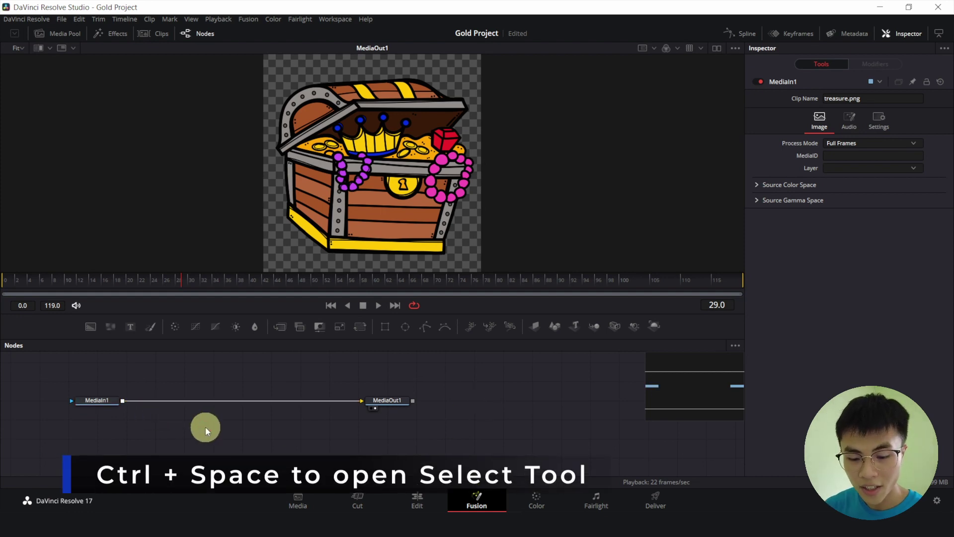
pyautogui.hotkey('ctrl', 'space')
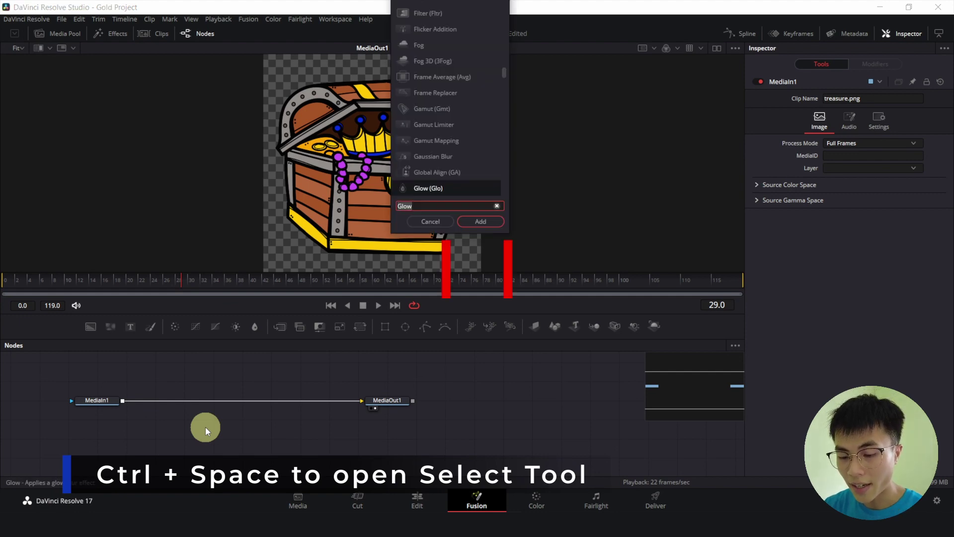
pyautogui.write('back')
pyautogui.press('Return')
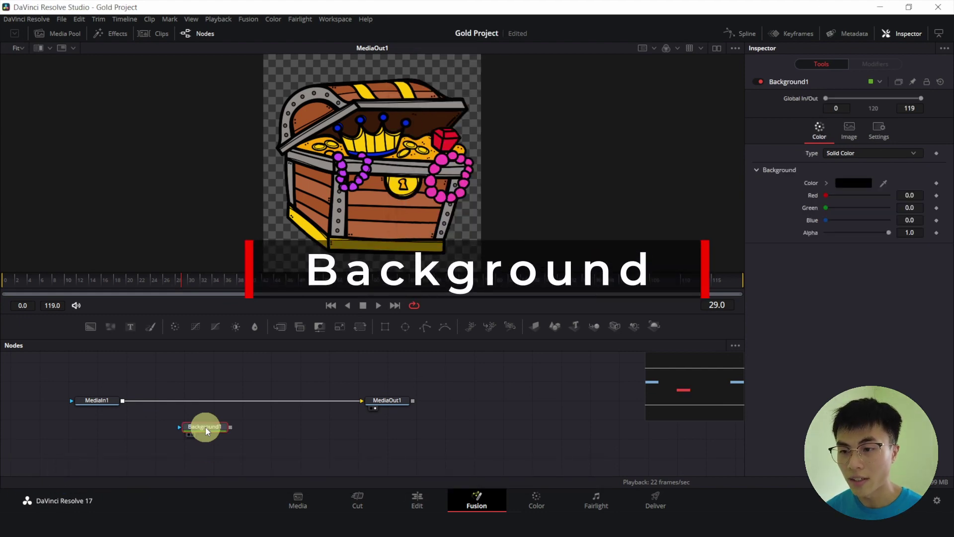
pyautogui.moveTo(205, 427); pyautogui.dragTo(231, 363)
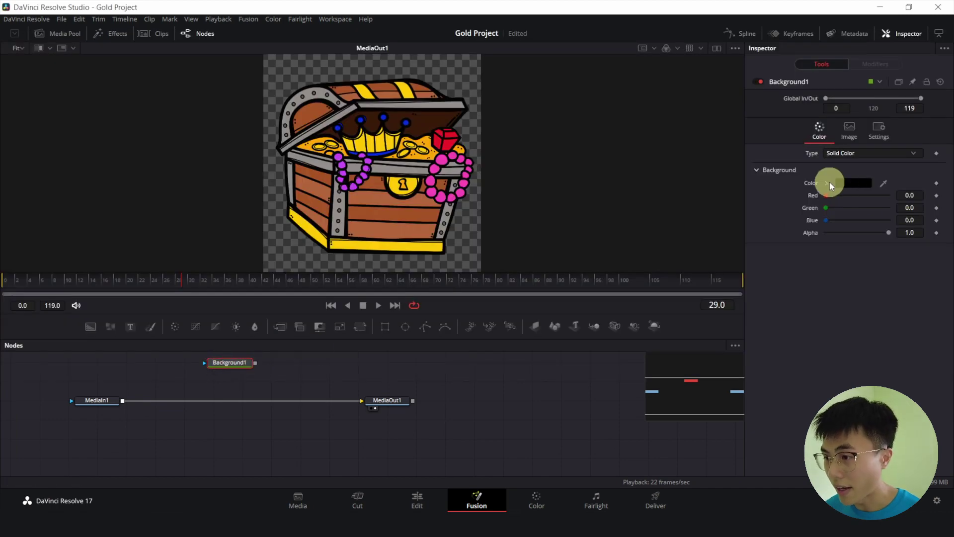
# Set Background1's colour to gold #FFD700
pyautogui.click(856, 185)
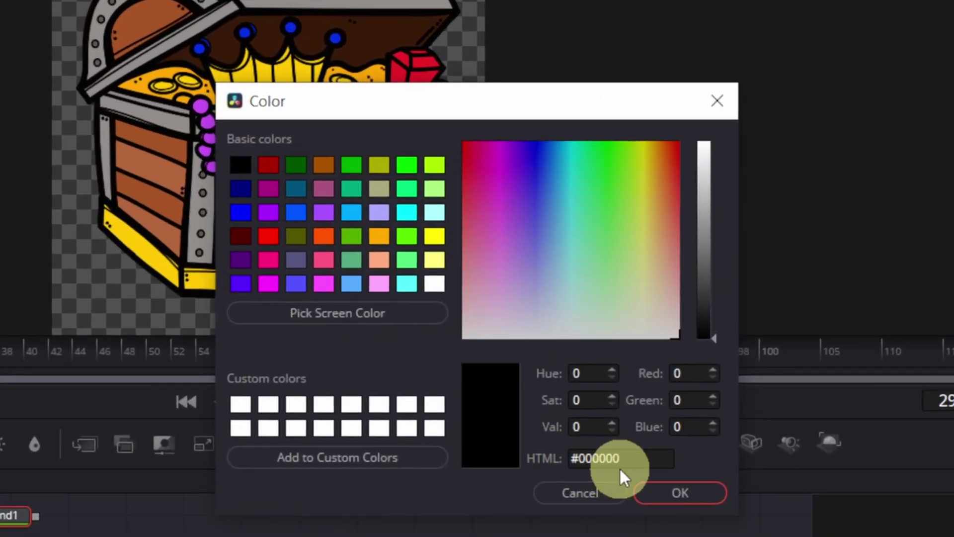
pyautogui.moveTo(619, 445); pyautogui.dragTo(556, 443)
pyautogui.write('#FFD700')
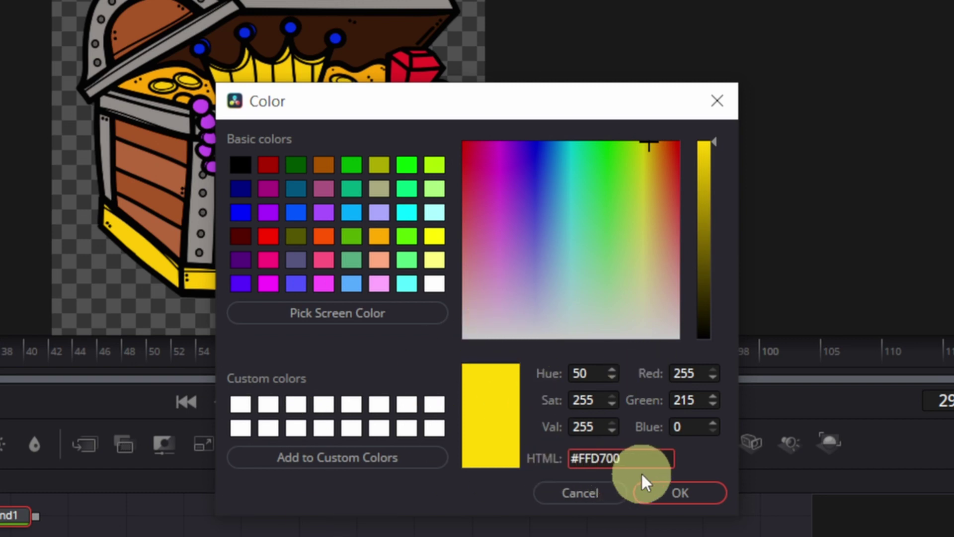
pyautogui.click(680, 492)
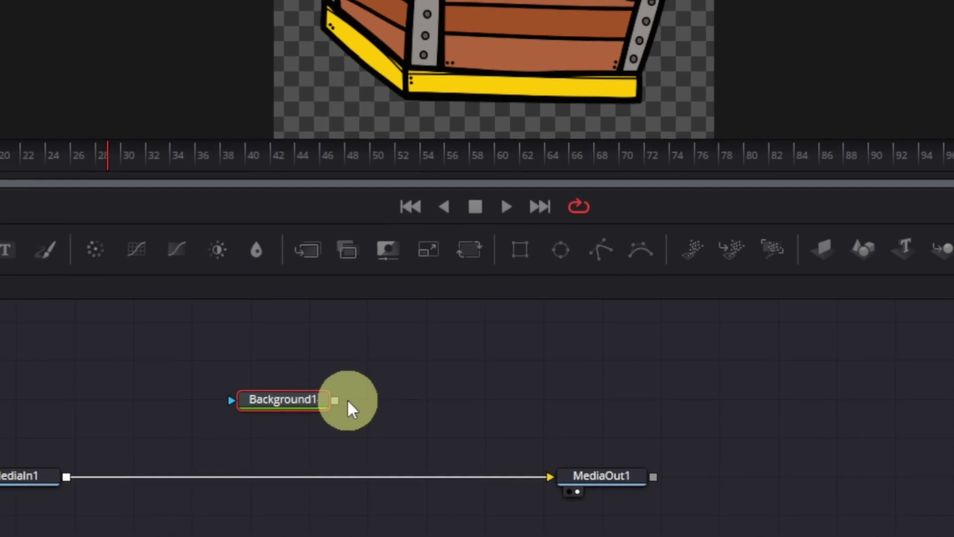
# Merge Background1 with MediaIn1 through Merge1 and set its Apply Mode to Hue
pyautogui.moveTo(335, 401); pyautogui.dragTo(78, 479)
pyautogui.moveTo(196, 371); pyautogui.dragTo(186, 372)
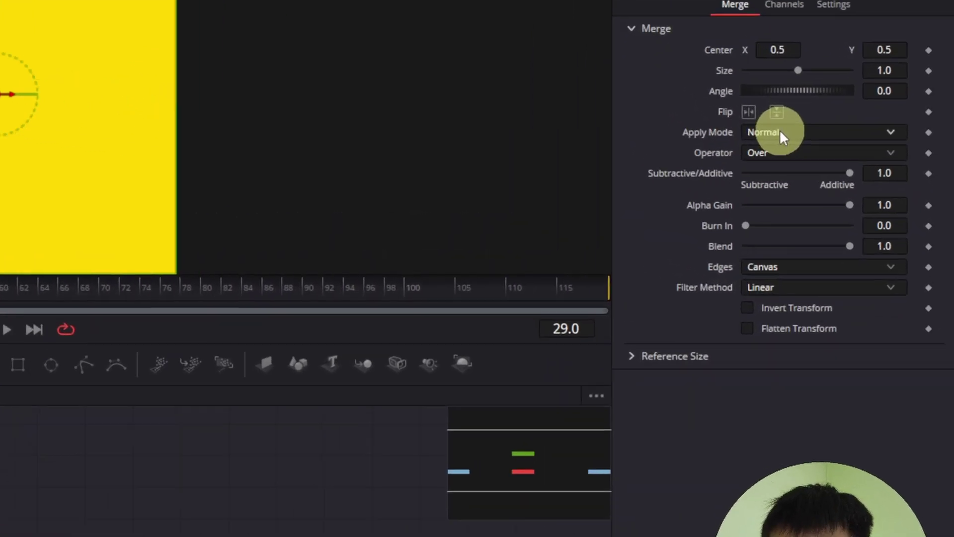
pyautogui.click(846, 184)
pyautogui.click(725, 370)
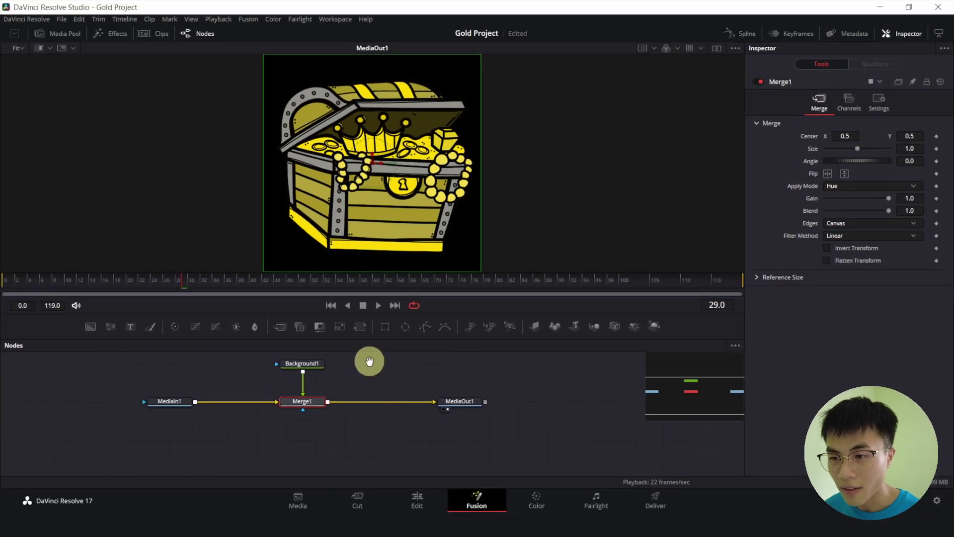
# Paste a copy of MediaIn1 as MediaIn1_1 and connect it to Merge1's mask input
pyautogui.moveTo(369, 362); pyautogui.dragTo(367, 364)
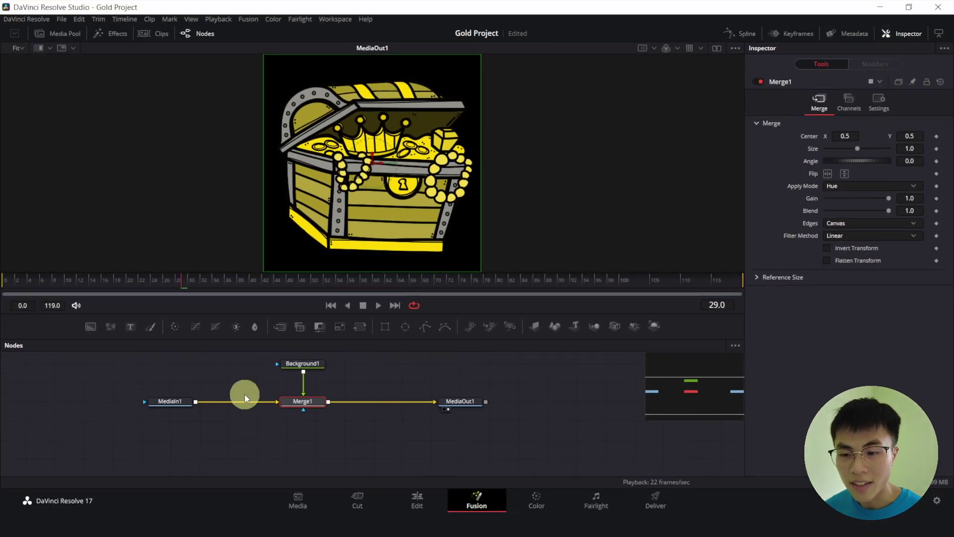
pyautogui.click(174, 401)
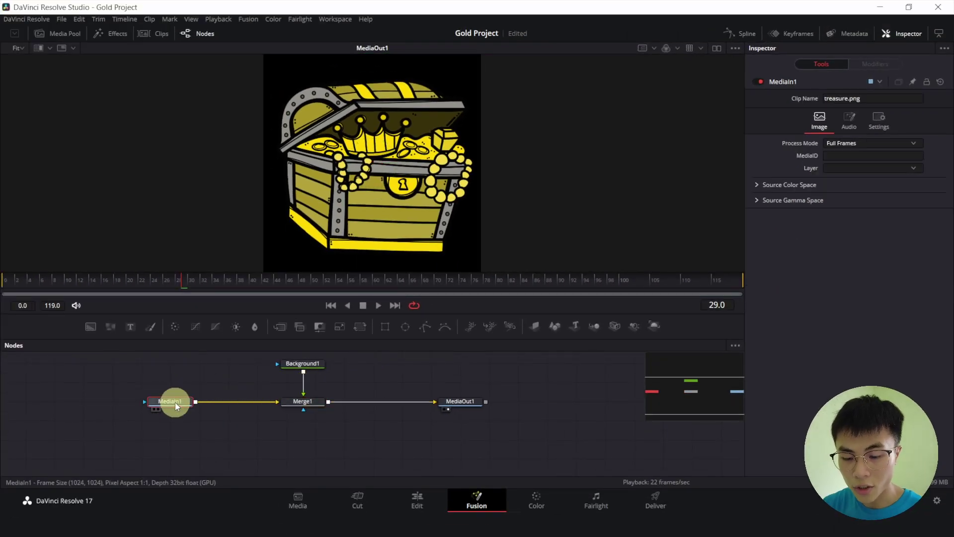
pyautogui.click(251, 425)
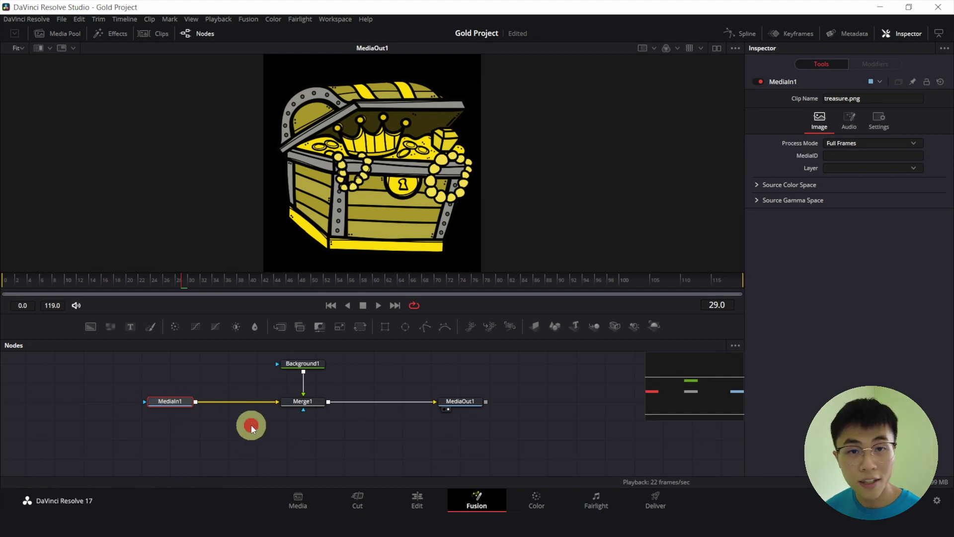
pyautogui.hotkey('ctrl', 'v')
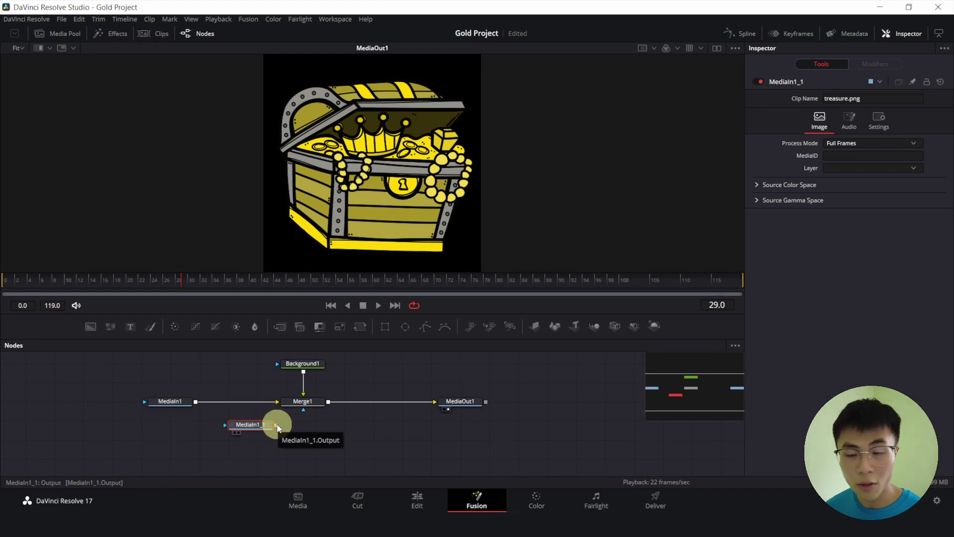
pyautogui.moveTo(277, 426); pyautogui.dragTo(305, 407)
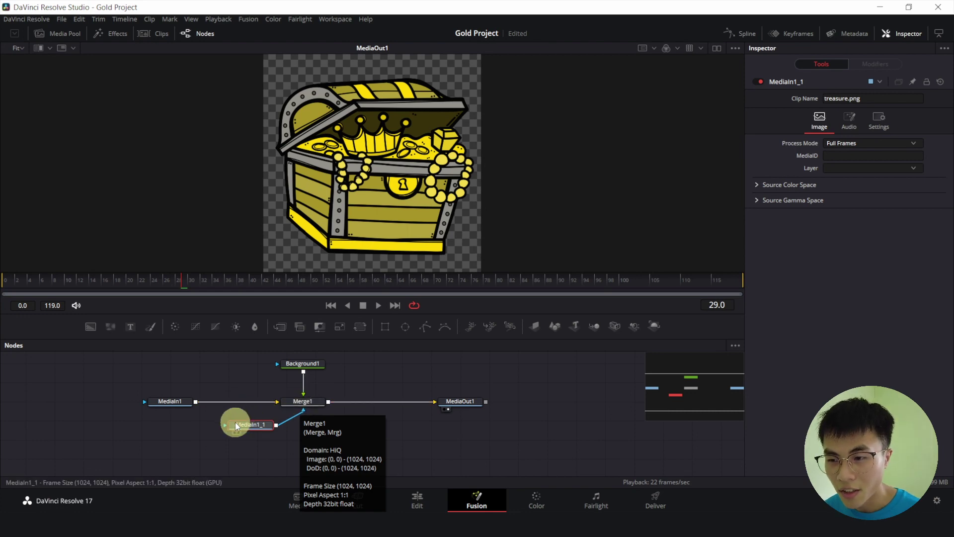
pyautogui.moveTo(234, 422); pyautogui.dragTo(269, 464)
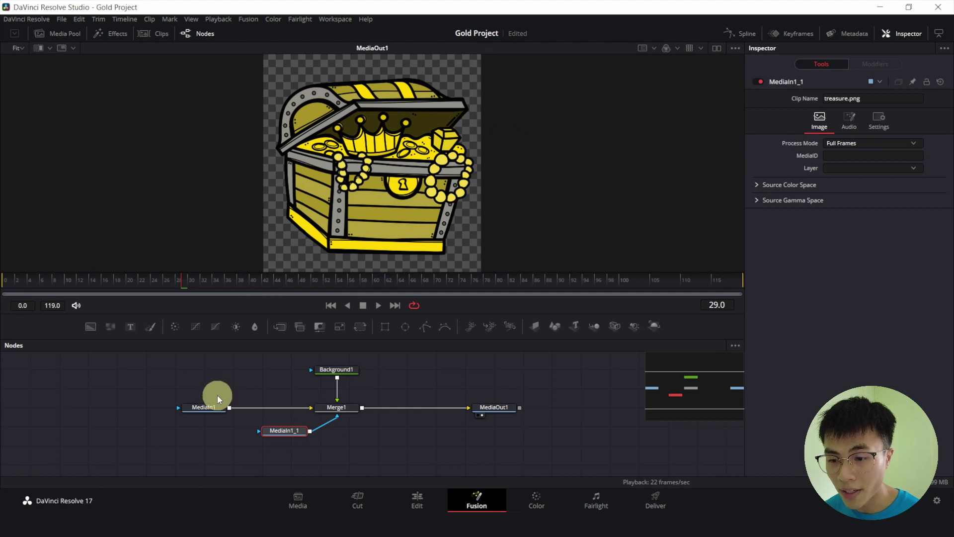
pyautogui.click(208, 409)
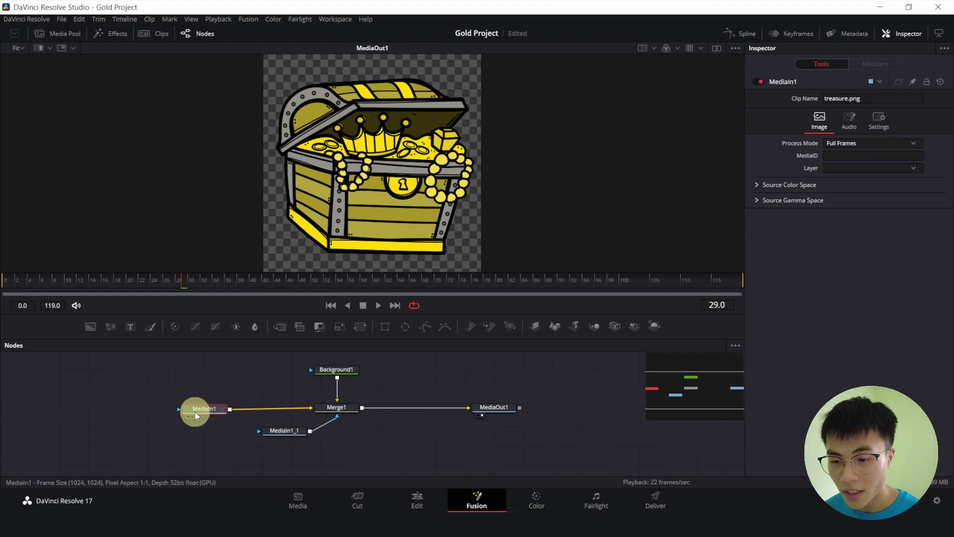
# Insert a Color Corrector node after MediaIn1
pyautogui.hotkey('shift', 'space')
pyautogui.write('back')
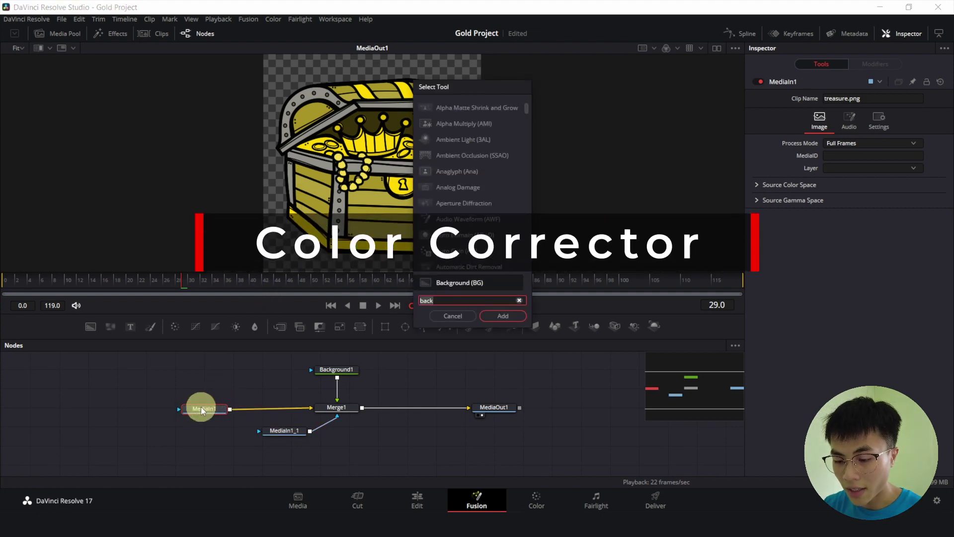
pyautogui.press('BackSpace')
pyautogui.press('BackSpace')
pyautogui.press('BackSpace')
pyautogui.press('BackSpace')
pyautogui.write('color')
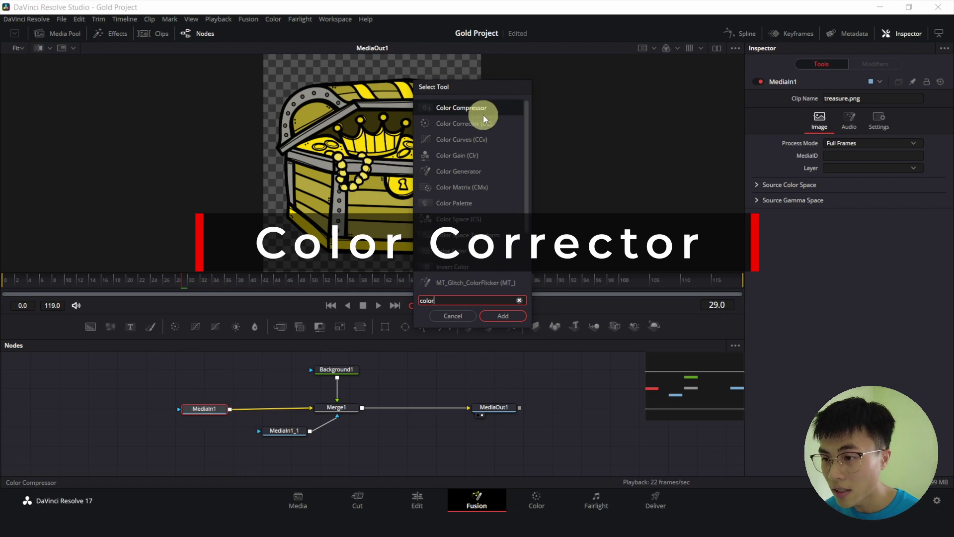
pyautogui.write(' corrector')
pyautogui.click(503, 316)
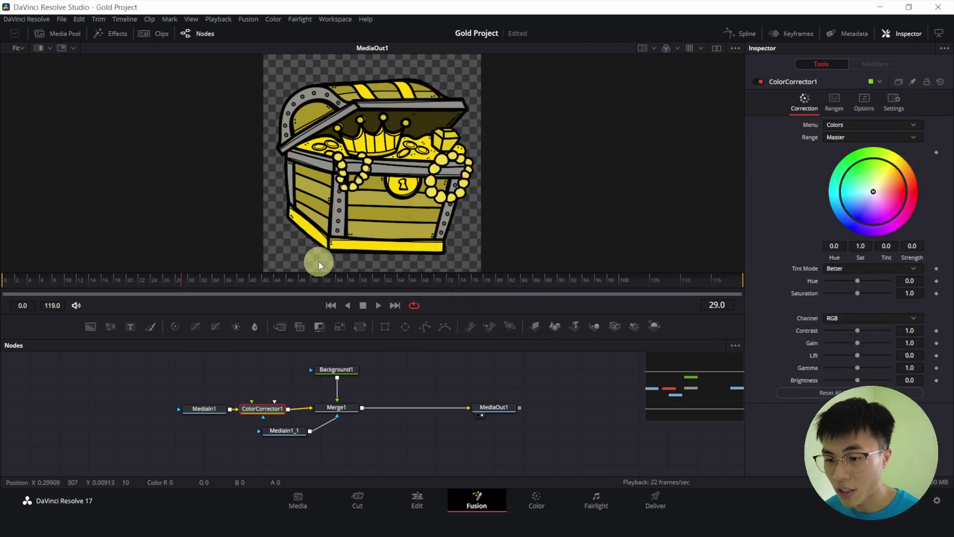
# Set Hue 0.11, Saturation 1.25, Contrast 0.86, Gain 1.7, and enable Pre-Divide/Post-Multiply
pyautogui.click(863, 284)
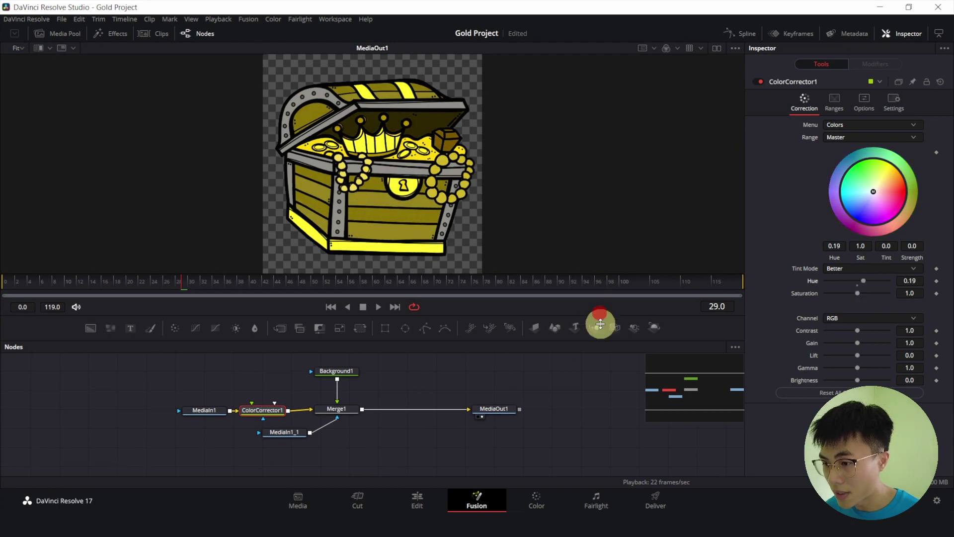
pyautogui.moveTo(600, 323); pyautogui.dragTo(600, 363)
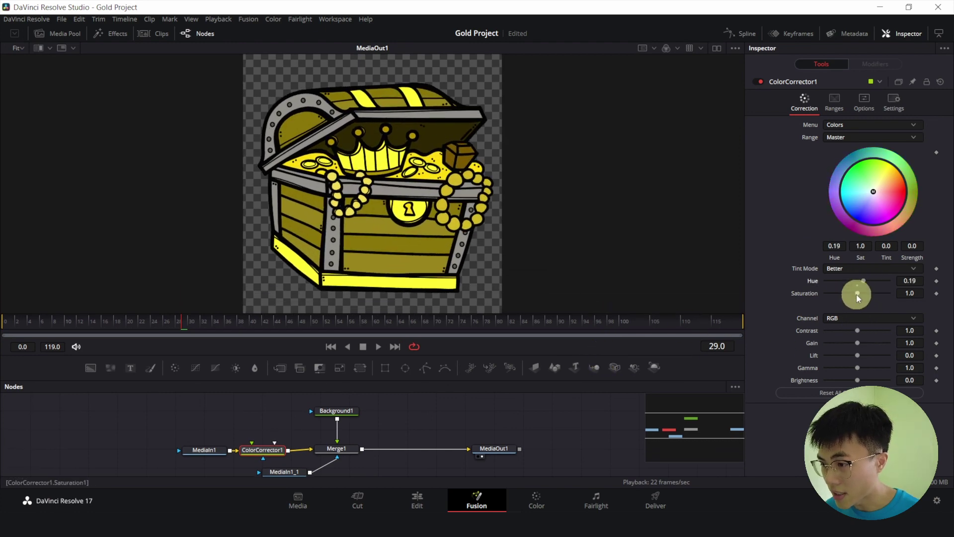
pyautogui.moveTo(857, 297); pyautogui.dragTo(861, 281)
pyautogui.click(863, 284)
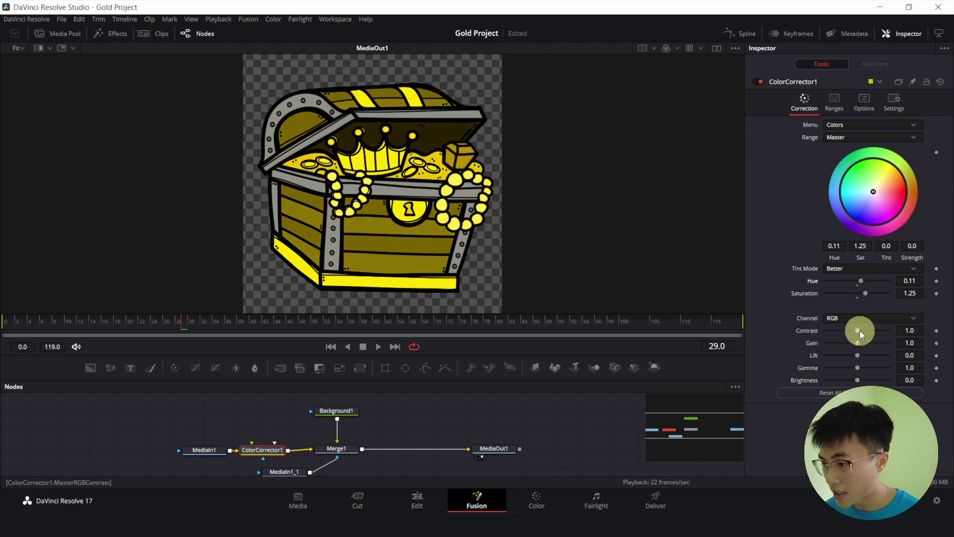
pyautogui.moveTo(860, 330); pyautogui.dragTo(863, 341)
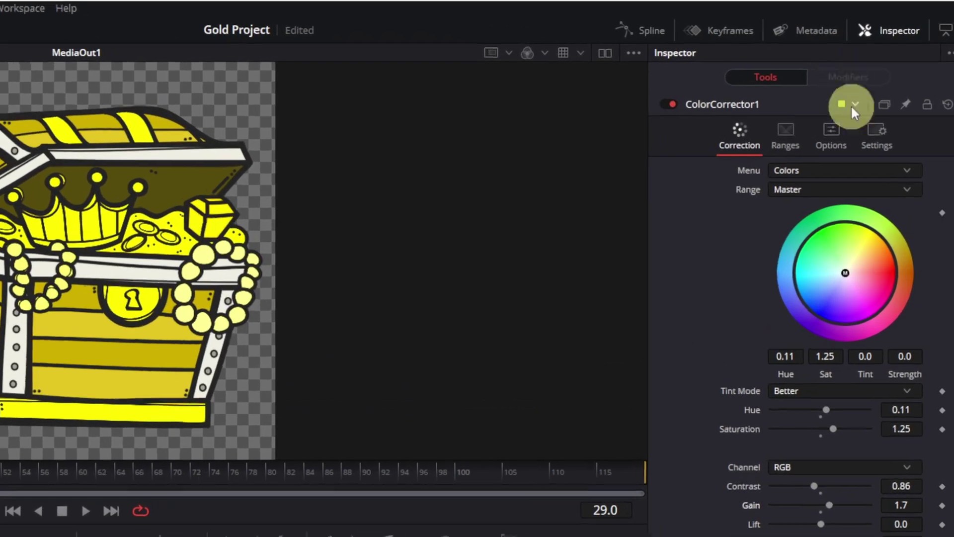
pyautogui.click(864, 102)
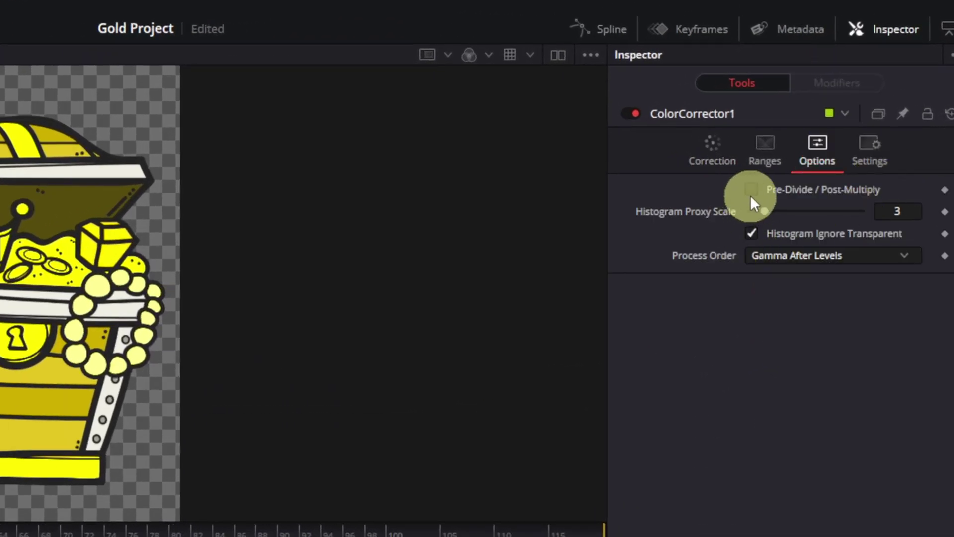
pyautogui.click(751, 193)
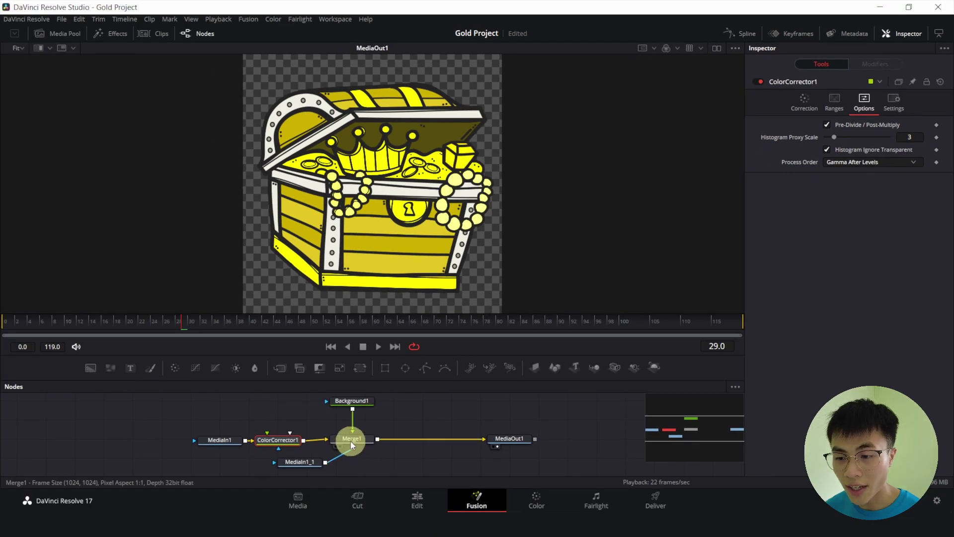
# Add a Glow node after Merge1 with Glow Size 4.7 and Glow 0.614
pyautogui.click(350, 440)
pyautogui.hotkey('shift', 'space')
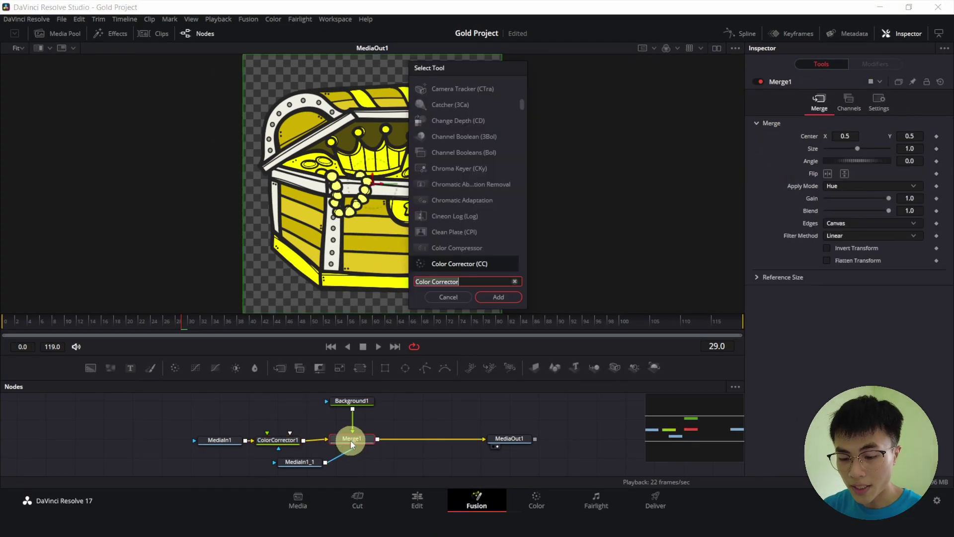
pyautogui.write('glow')
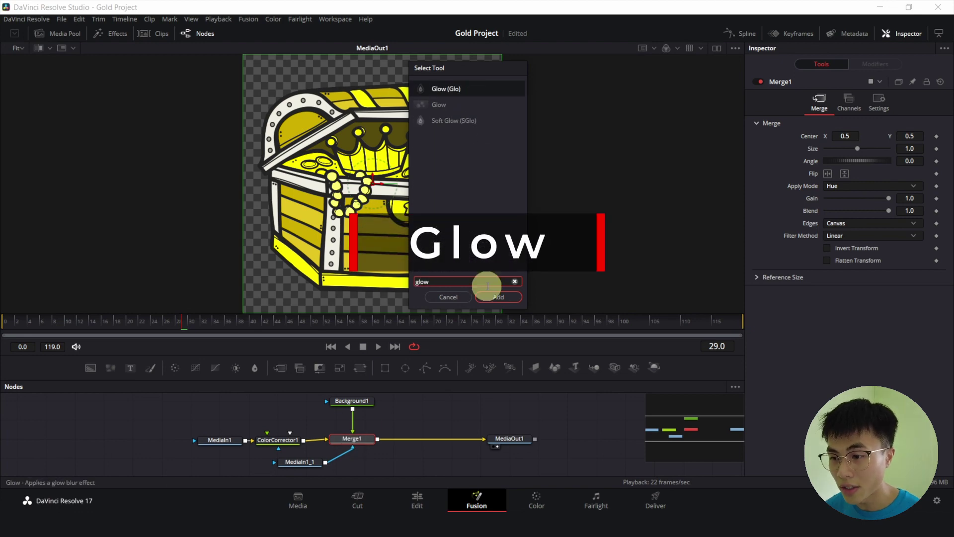
pyautogui.click(506, 297)
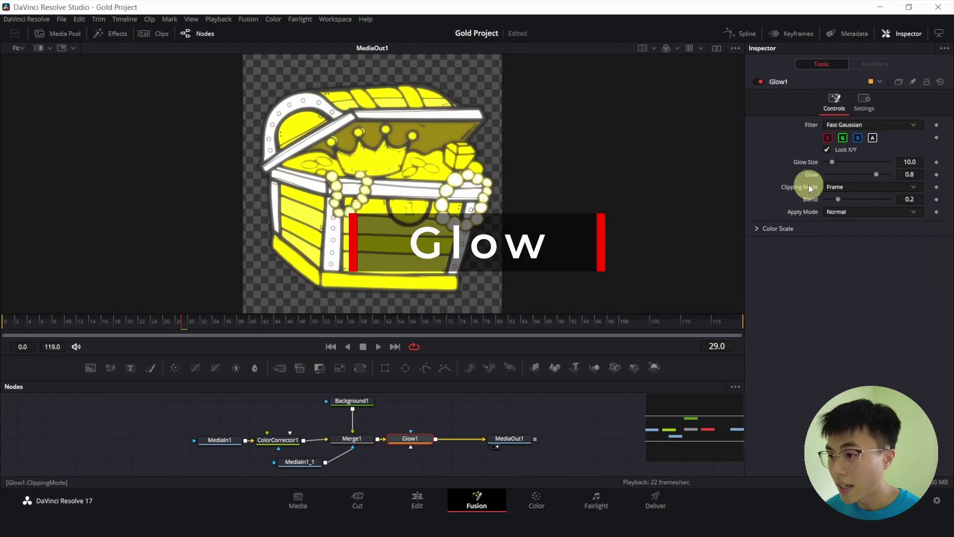
pyautogui.moveTo(833, 163)
pyautogui.mouseDown()
pyautogui.moveTo(868, 174)
pyautogui.moveTo(829, 164)
pyautogui.mouseUp()
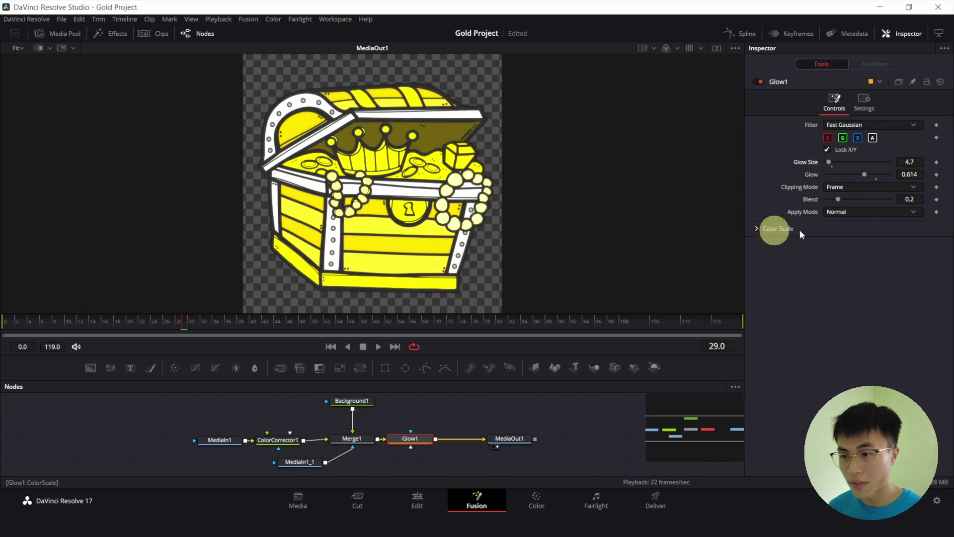
# On the Edit page, raise the Fusion treasure.png clip to V2 and align the graded clip beneath it at the start
pyautogui.click(419, 497)
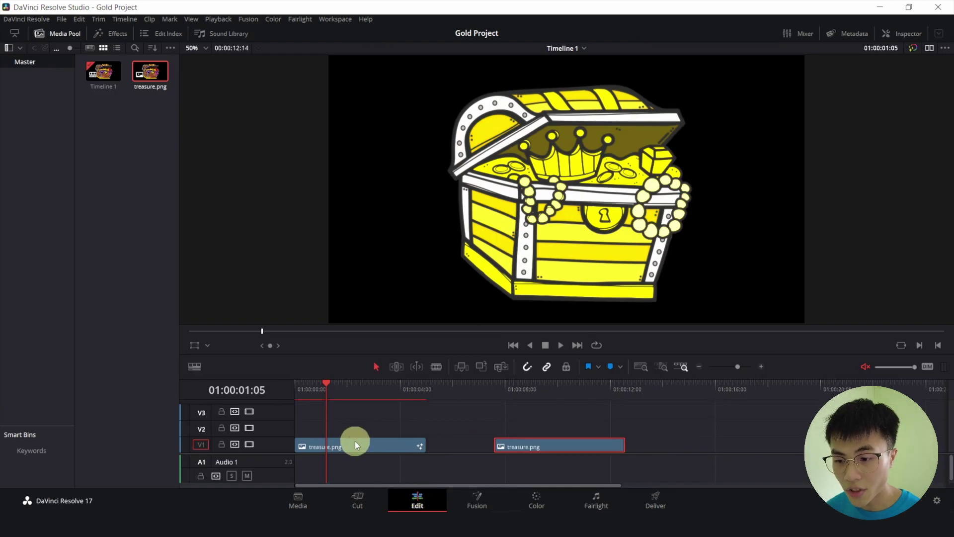
pyautogui.moveTo(355, 440); pyautogui.dragTo(348, 411)
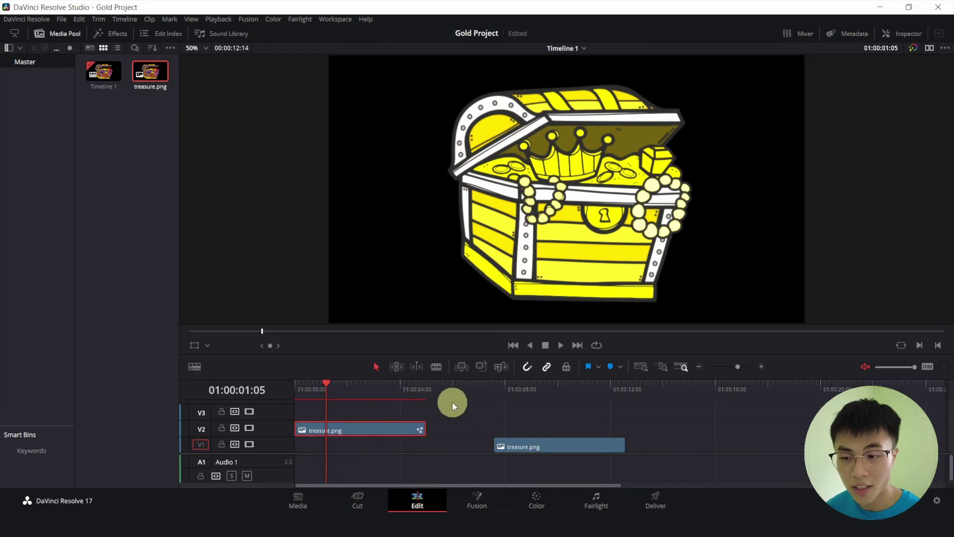
pyautogui.click(541, 445)
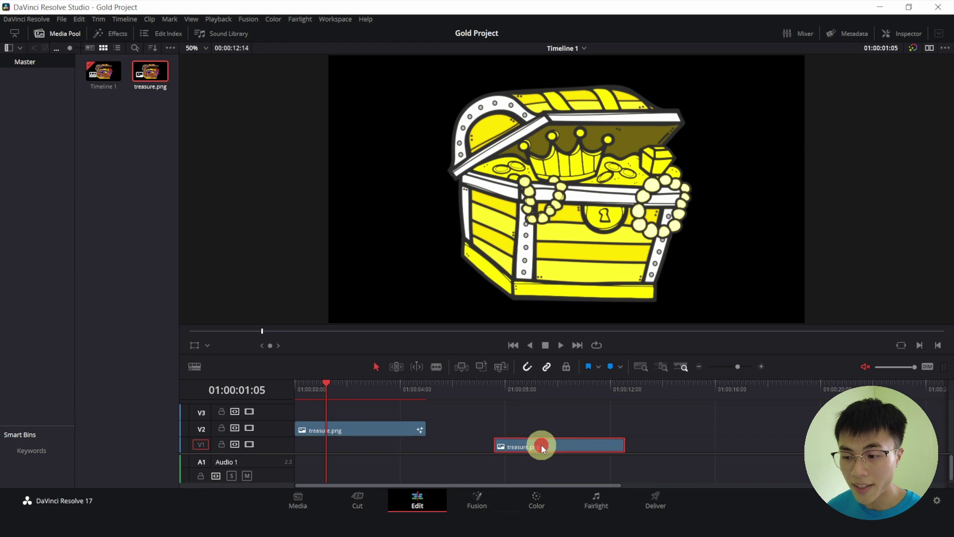
pyautogui.moveTo(541, 445); pyautogui.dragTo(331, 452)
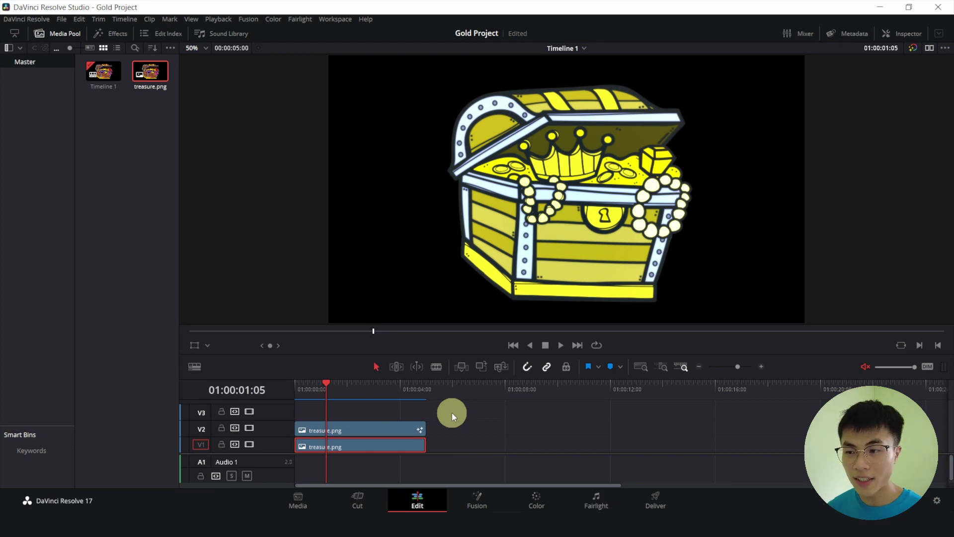
pyautogui.click(393, 424)
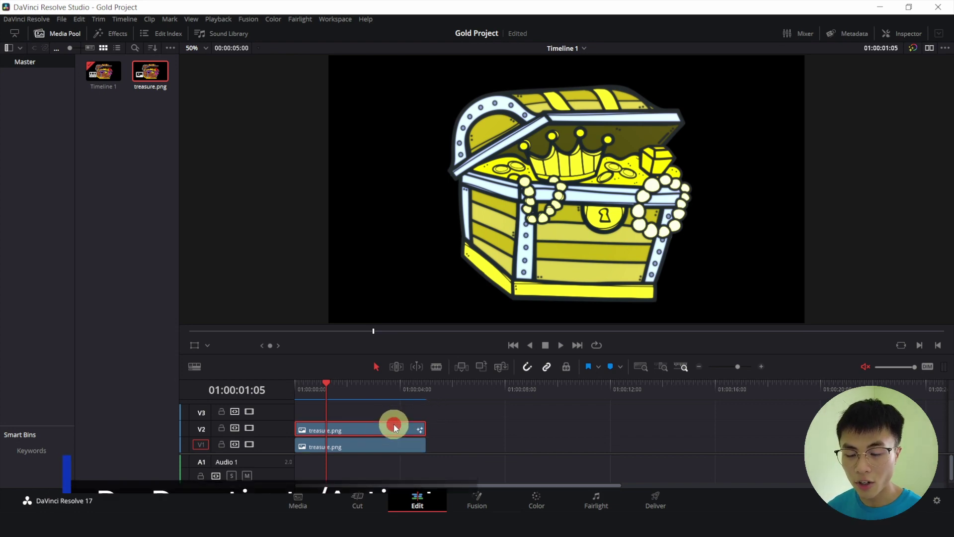
pyautogui.press('d')
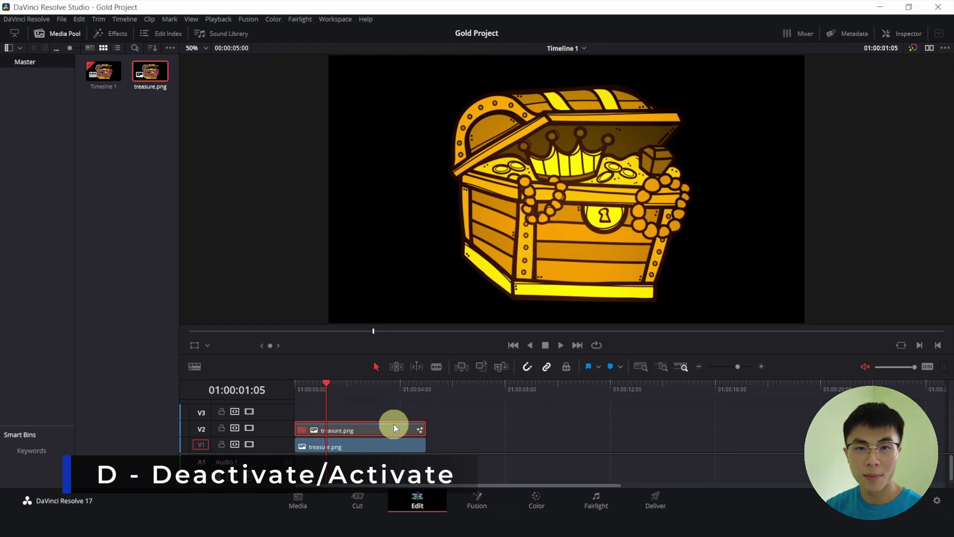
pyautogui.press('d')
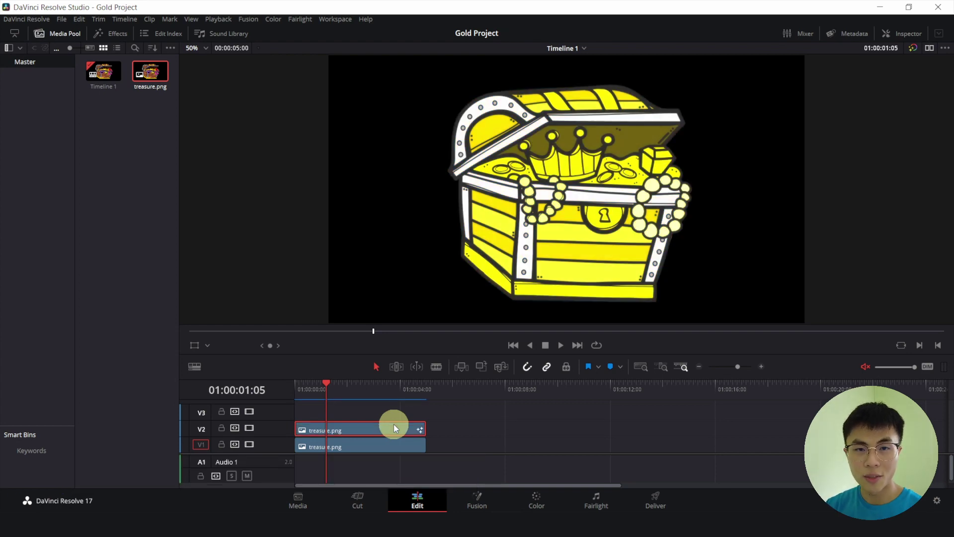
pyautogui.press('d')
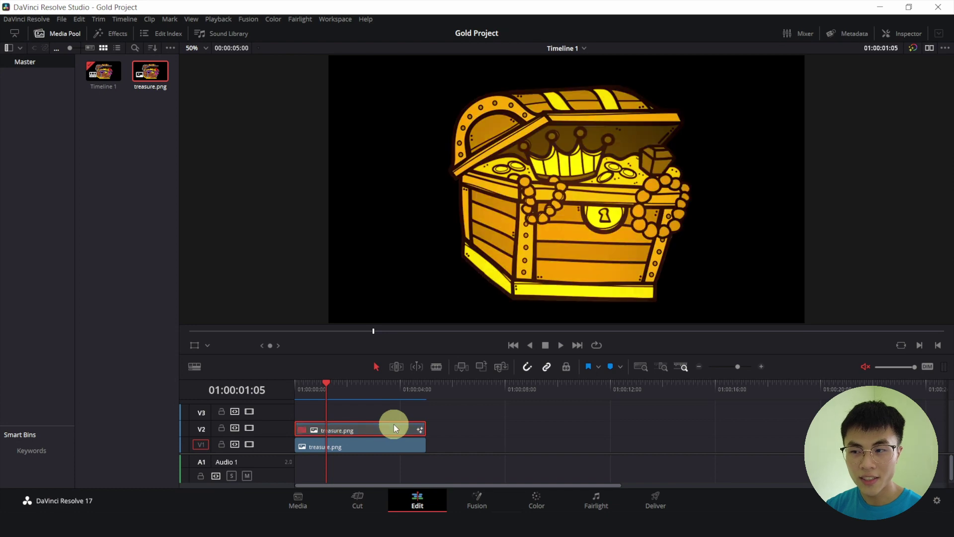
pyautogui.press('d')
pyautogui.press('d')
pyautogui.press('d')
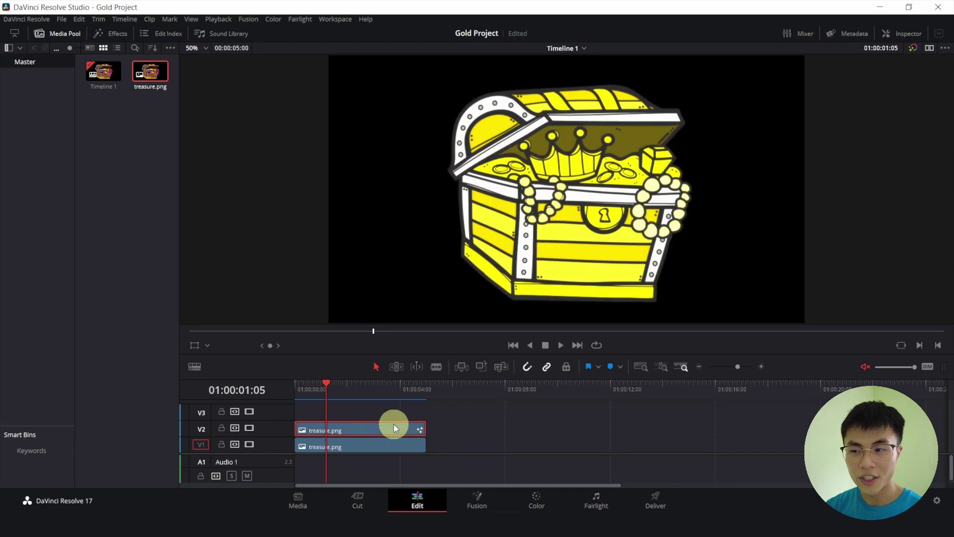